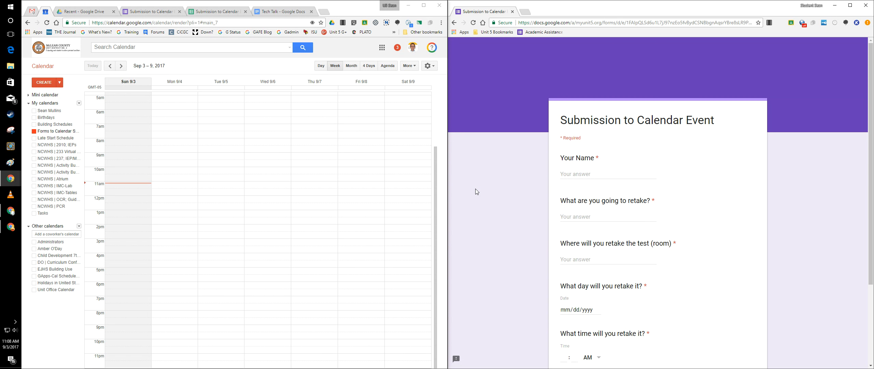
Fill in the retake form with the student's name, "Test" as the item to retake, and room 132.
click(586, 175)
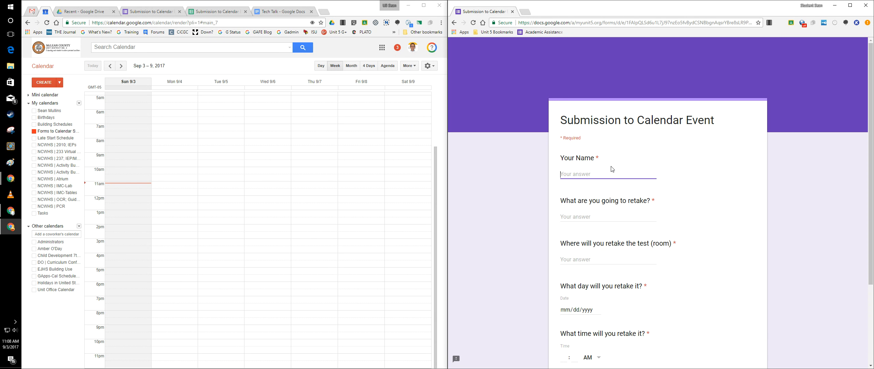
text(Student Sean)
key(Tab)
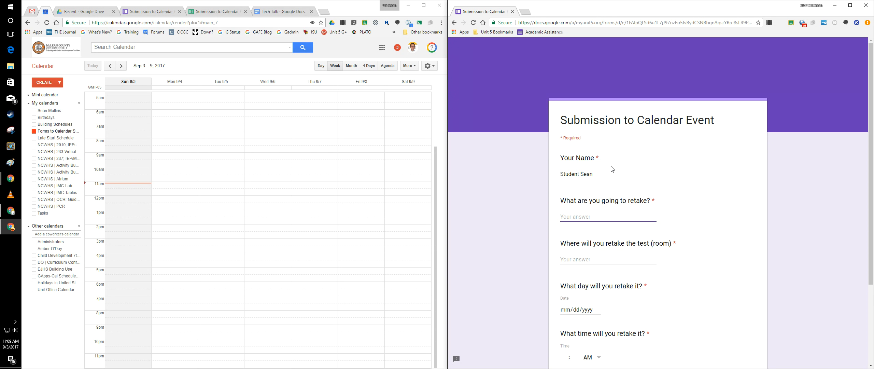
text(Test)
key(Tab)
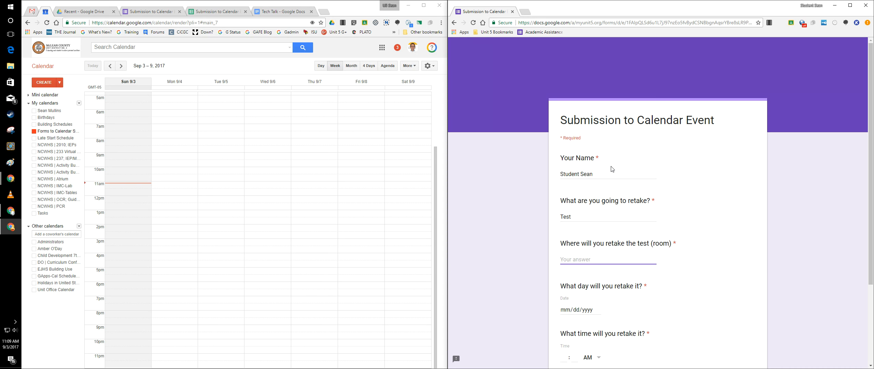
text(132)
Set the retake date to 09/04/2017 and the time to 09:00 AM, and submit the form.
scroll(612, 169, down, 2)
click(596, 242)
click(598, 243)
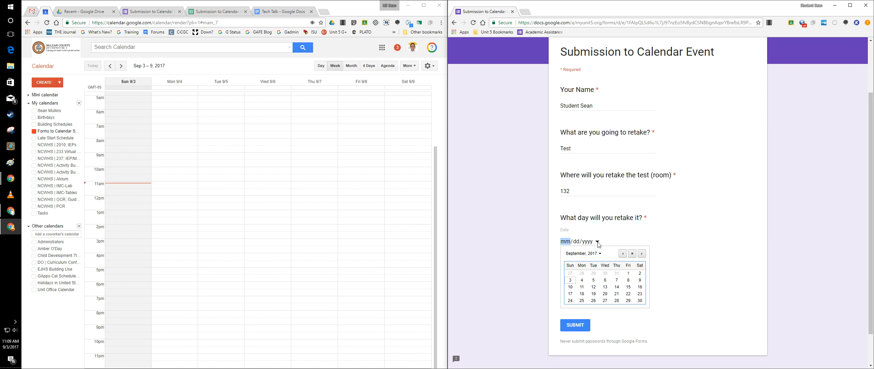
click(583, 283)
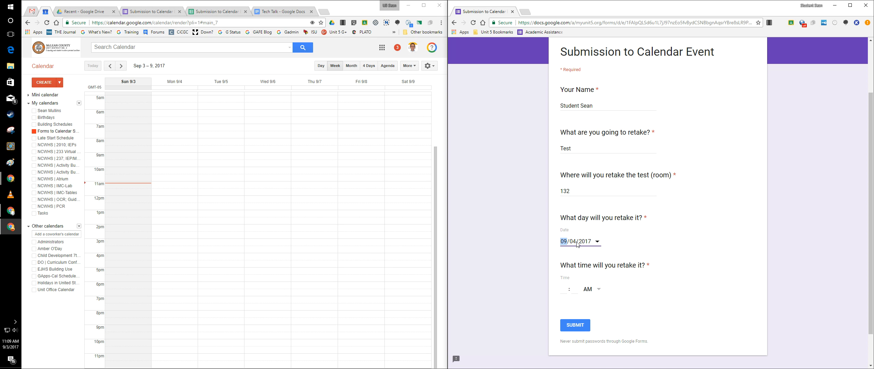
click(567, 288)
text(09:00)
click(579, 328)
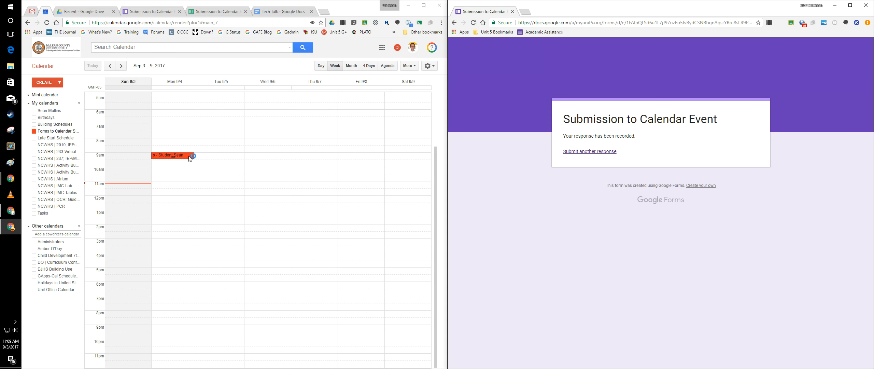
Check the summary of the new 9am event on Monday 9/4 in the calendar and close it.
click(185, 155)
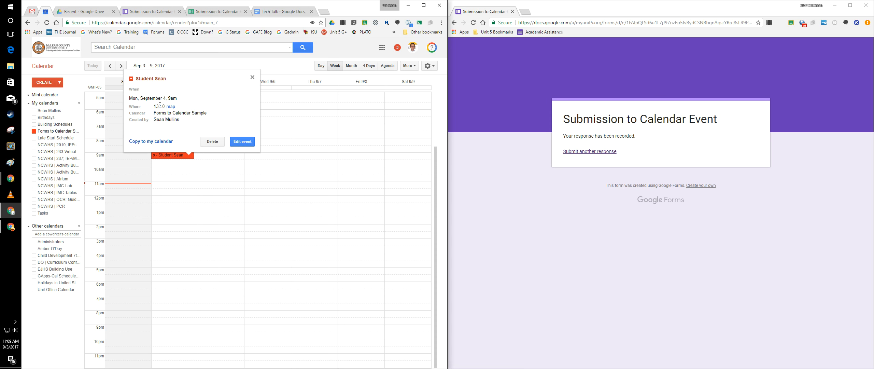
mouse_move(174, 118)
click(252, 77)
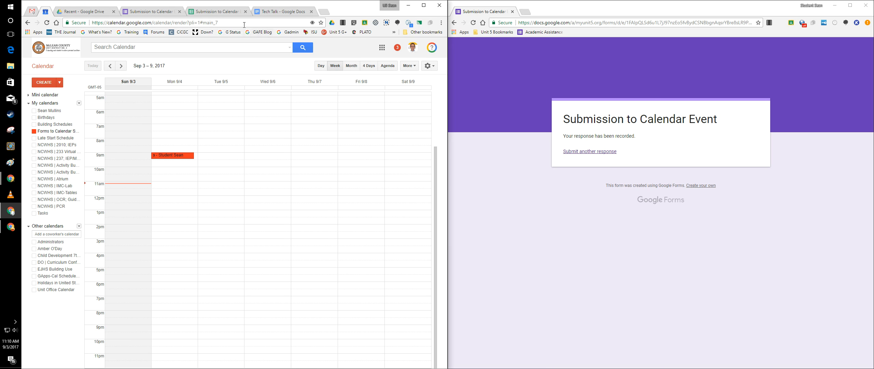
Show the form's response spreadsheet and widen its browser window.
click(216, 12)
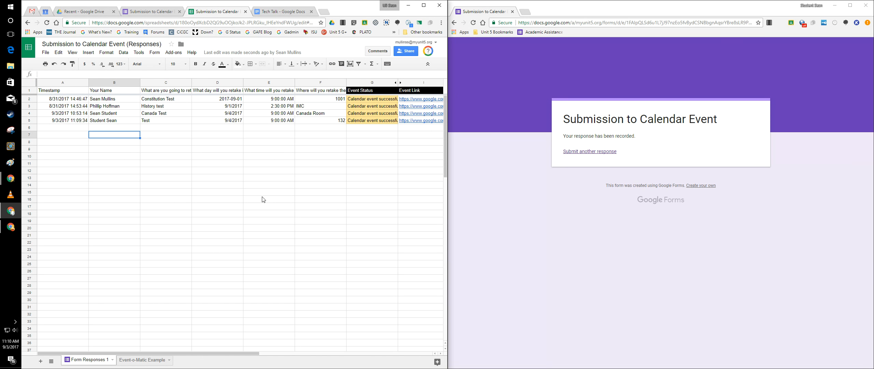
click(573, 184)
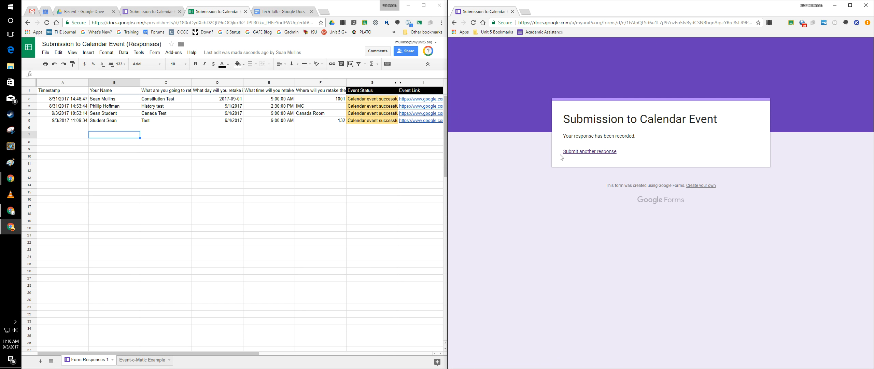
drag(448, 142, 573, 142)
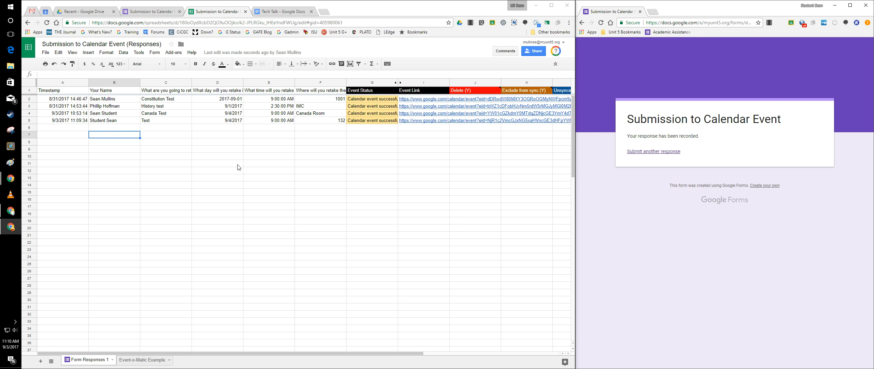
Launch the Event-o-Matic add-on and start its setup.
click(175, 54)
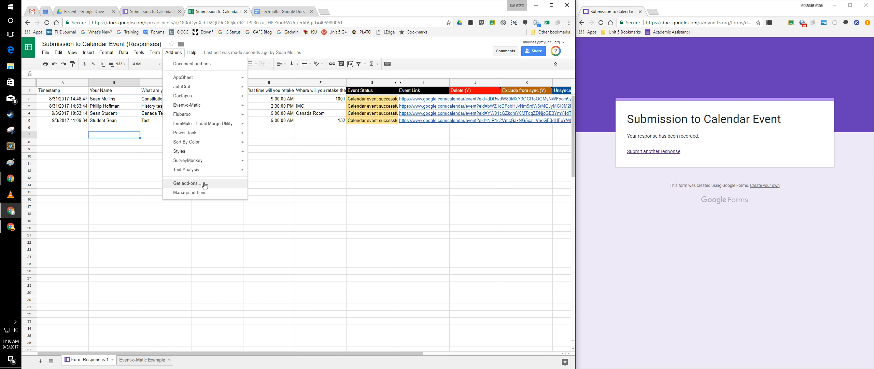
mouse_move(193, 107)
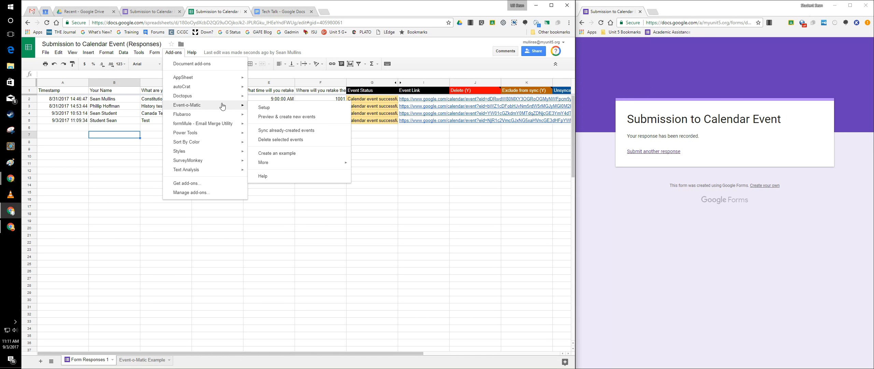
click(300, 110)
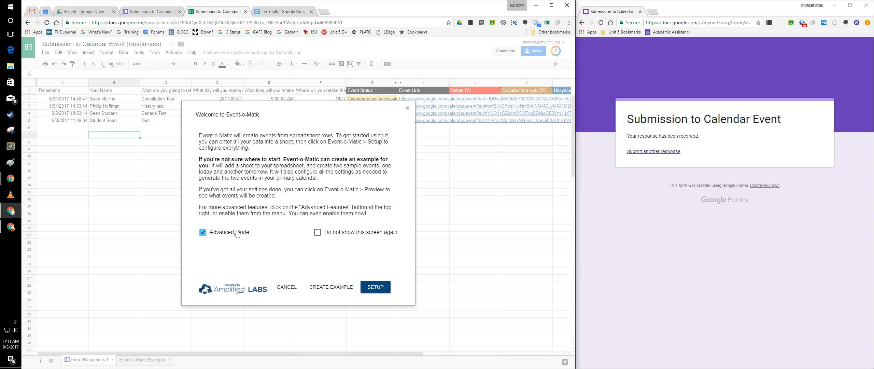
click(372, 287)
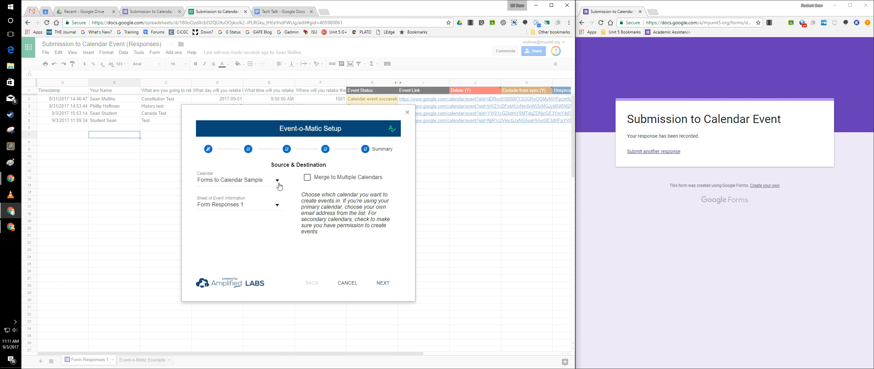
Look at the sharing settings of the Forms to Calendar Sample calendar in Google Calendar.
click(48, 12)
click(63, 126)
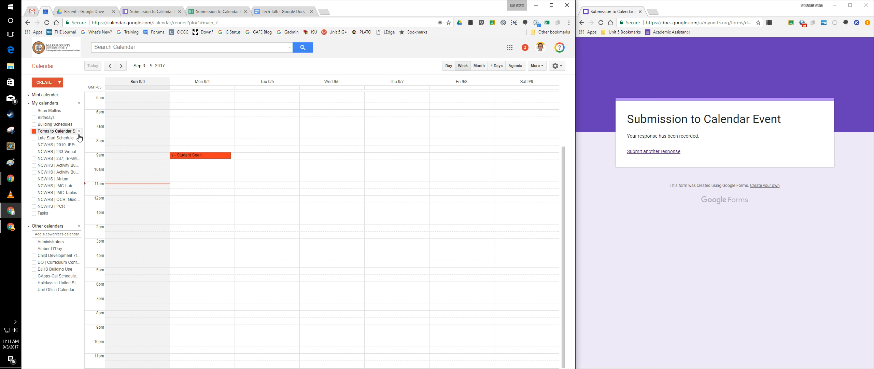
click(79, 132)
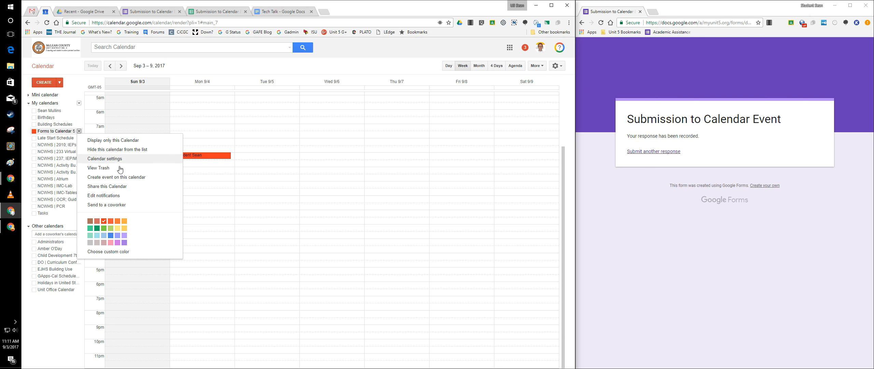
click(120, 187)
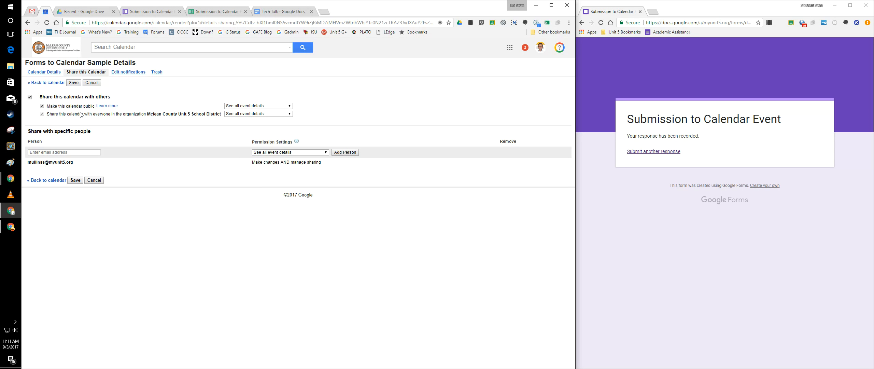
Back in the Event-o-Matic setup, use the Forms to Calendar Sample calendar and the Form Responses 1 sheet, and continue to Event Info.
click(217, 12)
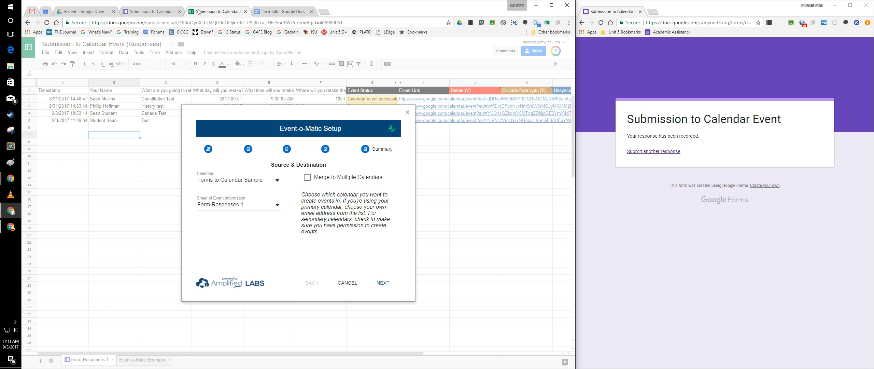
click(275, 184)
scroll(264, 205, down, 3)
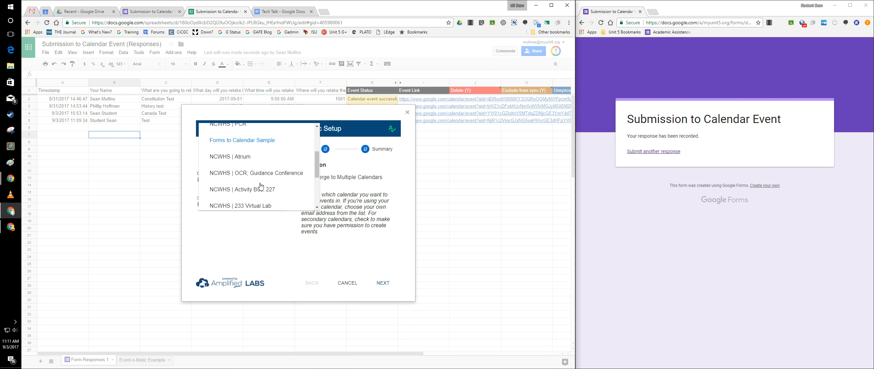
scroll(259, 177, up, 5)
click(343, 203)
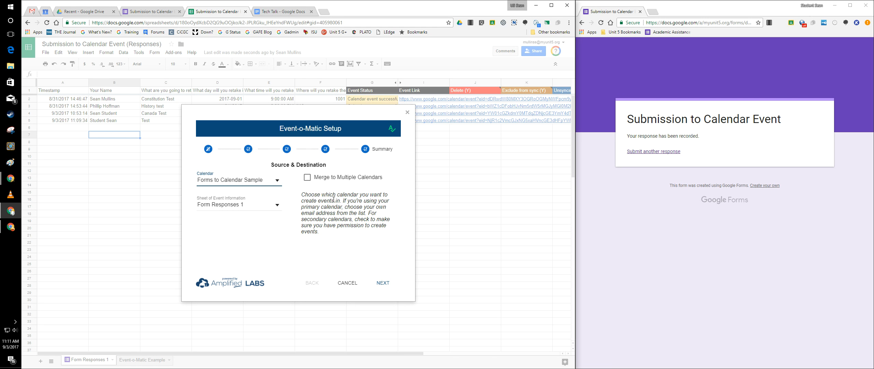
click(277, 207)
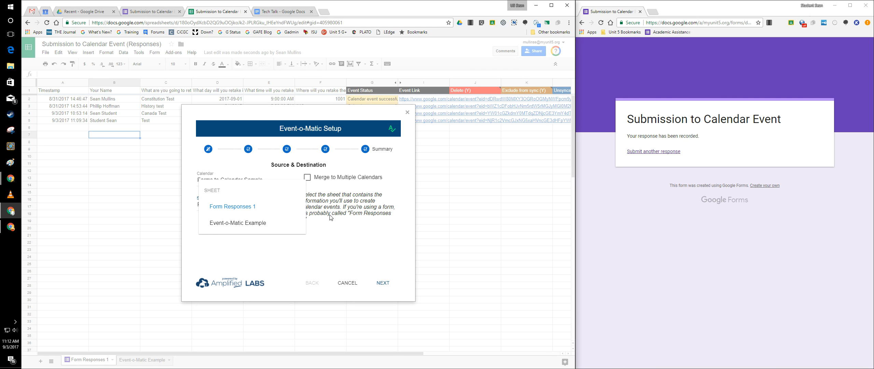
click(246, 207)
mouse_move(312, 184)
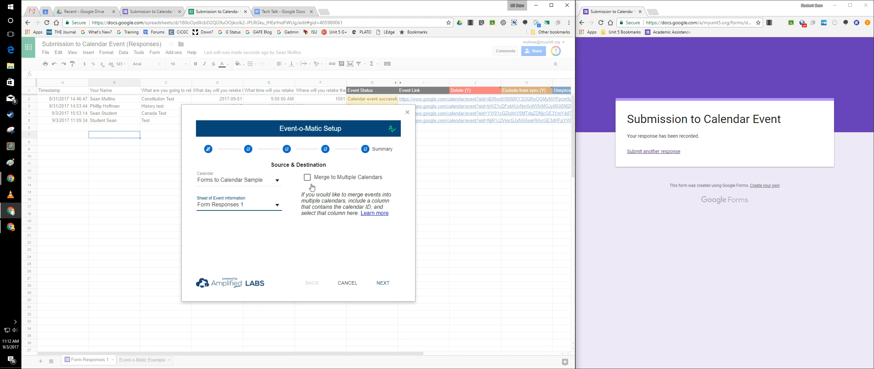
click(383, 283)
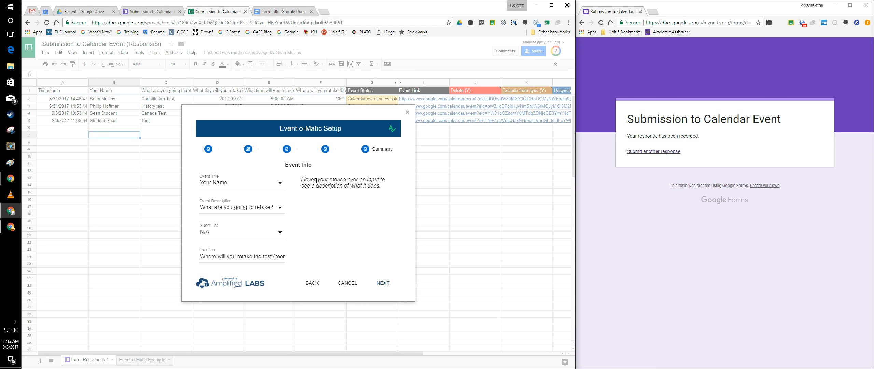
Review the event title and description hints, and examine the full details of the 9/4 event in Google Calendar.
mouse_move(280, 188)
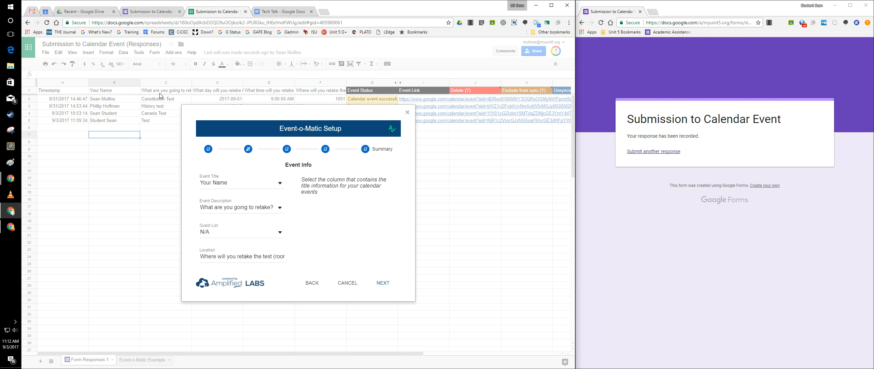
mouse_move(235, 209)
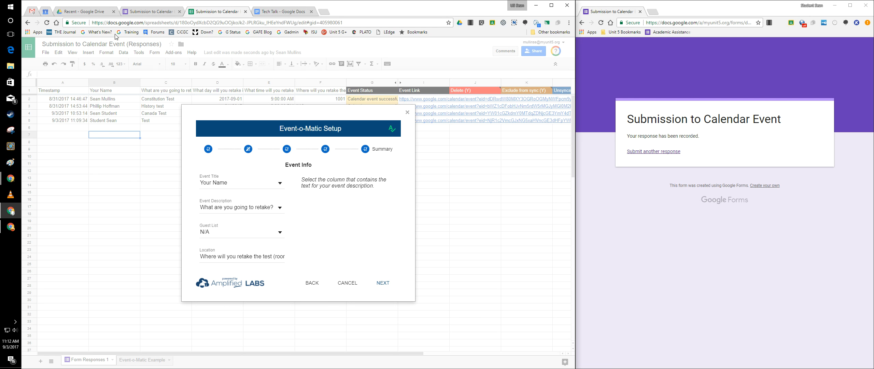
click(47, 13)
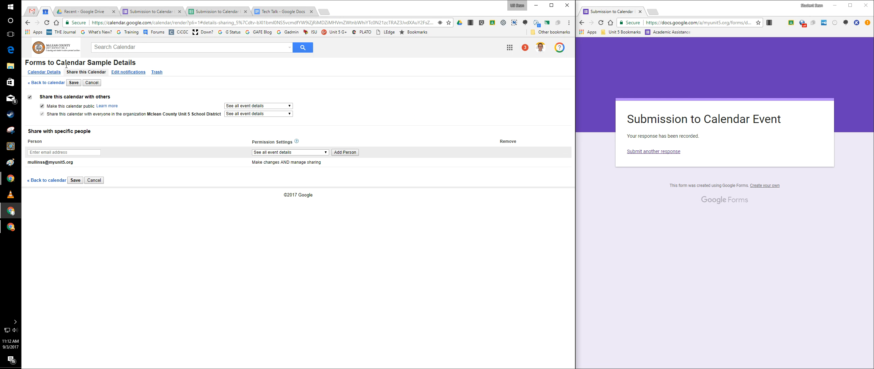
click(44, 72)
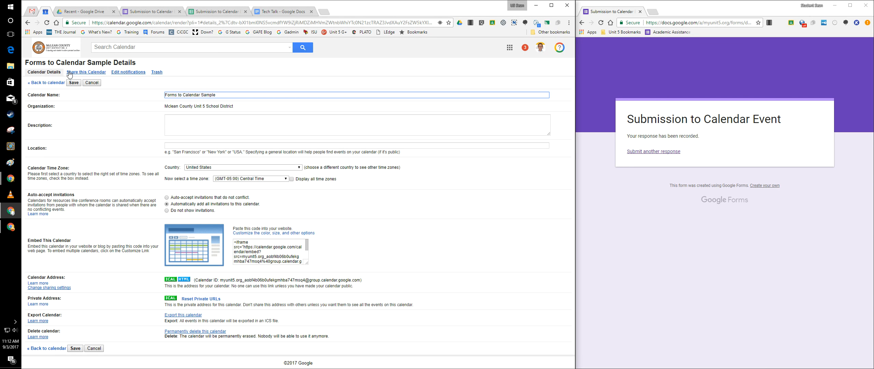
click(48, 82)
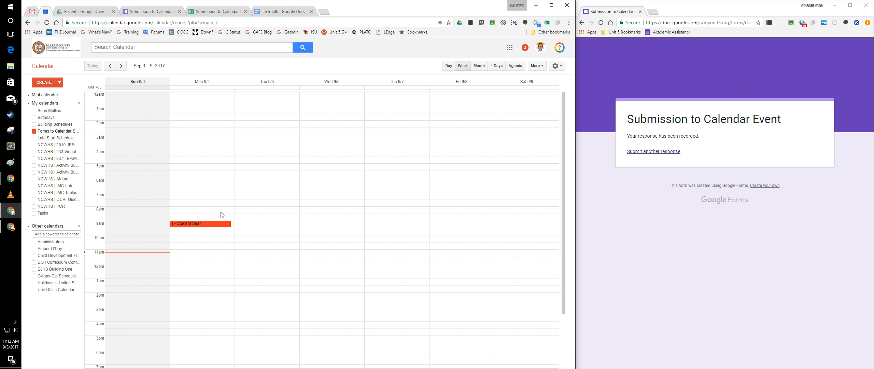
double_click(222, 224)
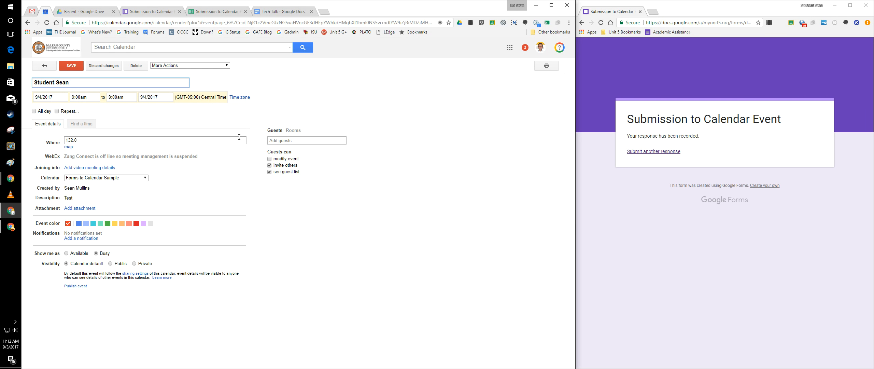
Return to the Event-o-Matic setup and select the Your Name column as the event title.
click(231, 12)
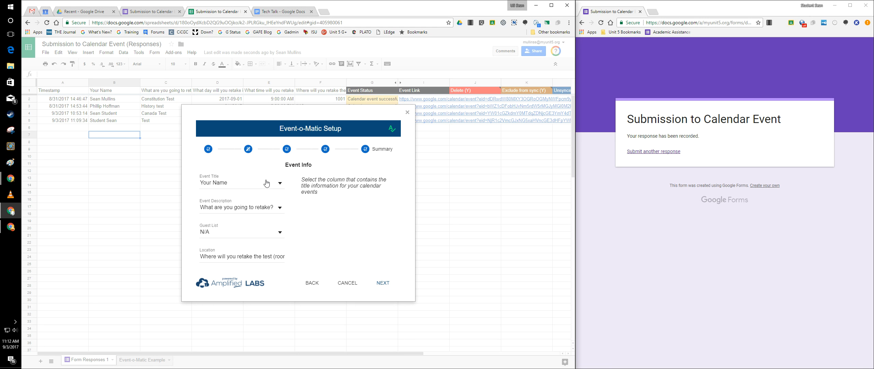
click(282, 185)
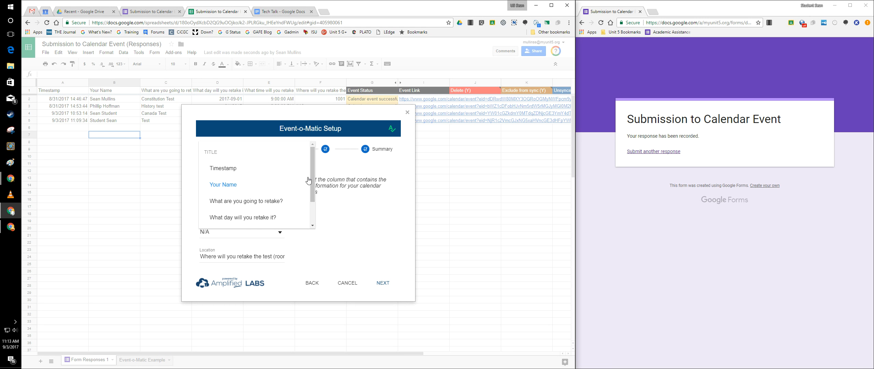
click(272, 186)
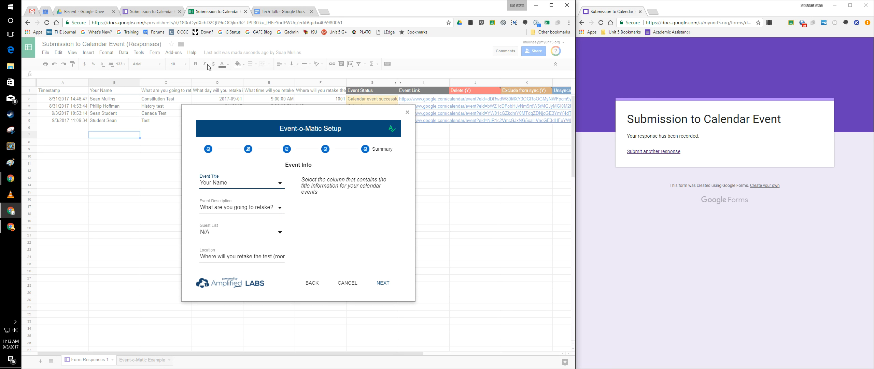
Compare the event's detail page in Google Calendar with the setup's Event Info fields, including the guest list hint.
click(47, 14)
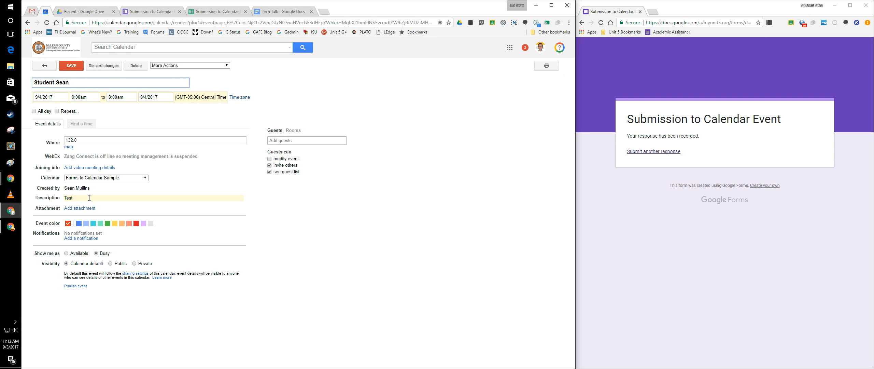
click(223, 11)
mouse_move(277, 233)
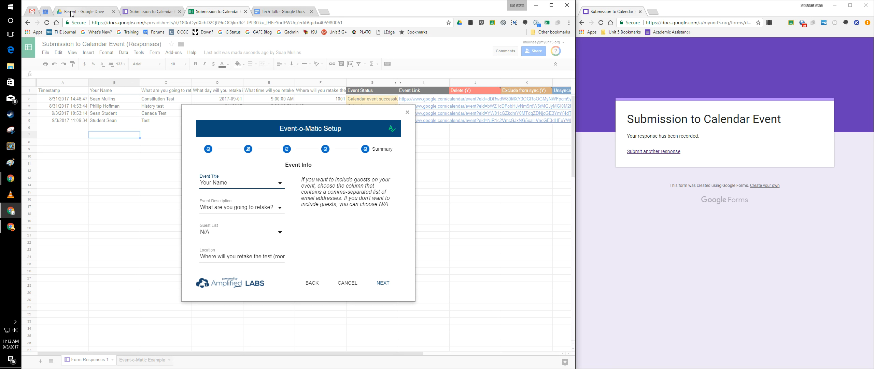
Check the event's guest permissions in Google Calendar, and review the location hint in the Event-o-Matic setup's Event Info.
click(45, 11)
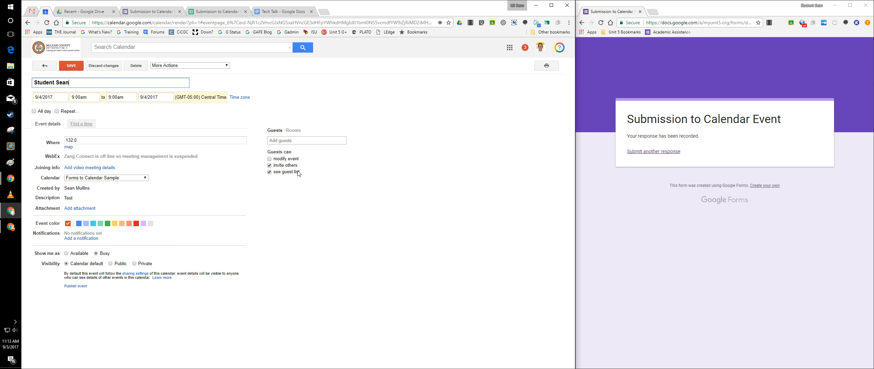
click(237, 13)
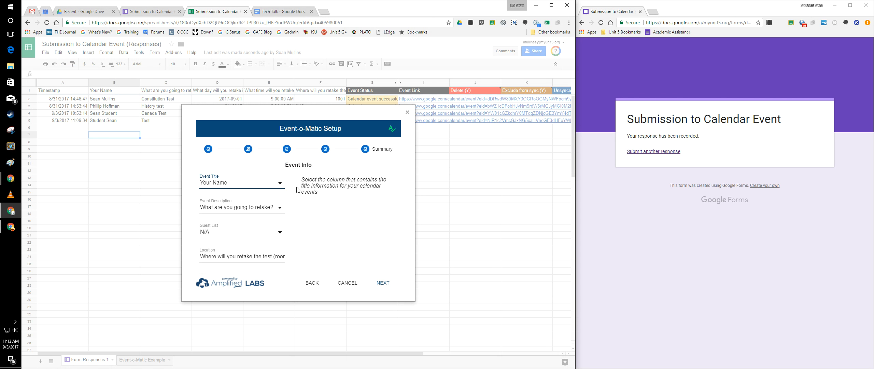
mouse_move(282, 251)
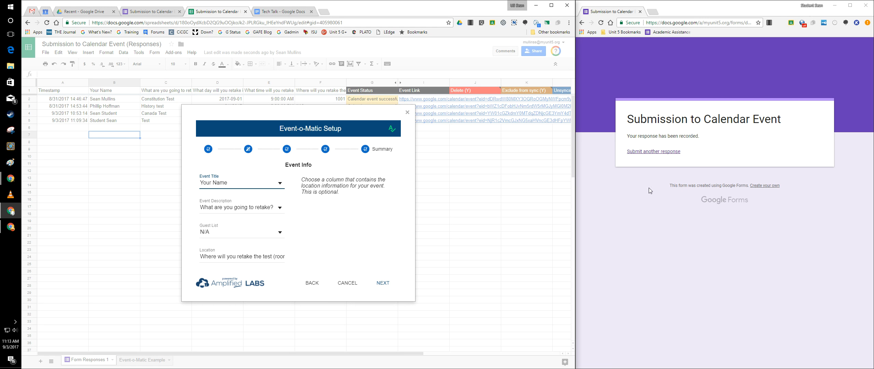
Accept the Event Info and Event Type column settings, continue to Advanced Options, and examine the Merge on Form Submit option.
click(383, 284)
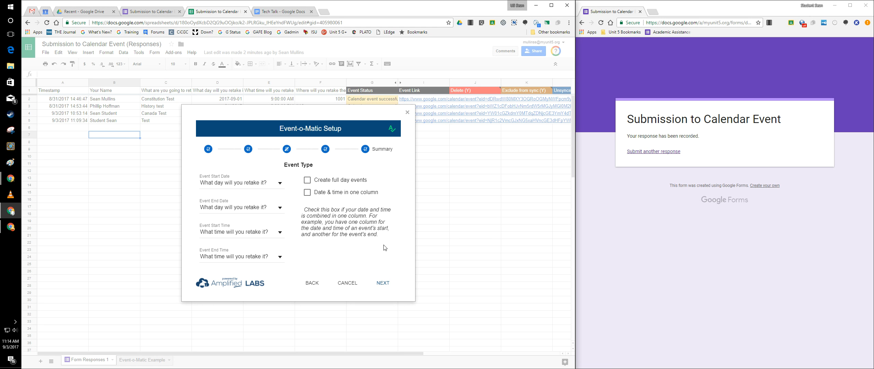
click(383, 283)
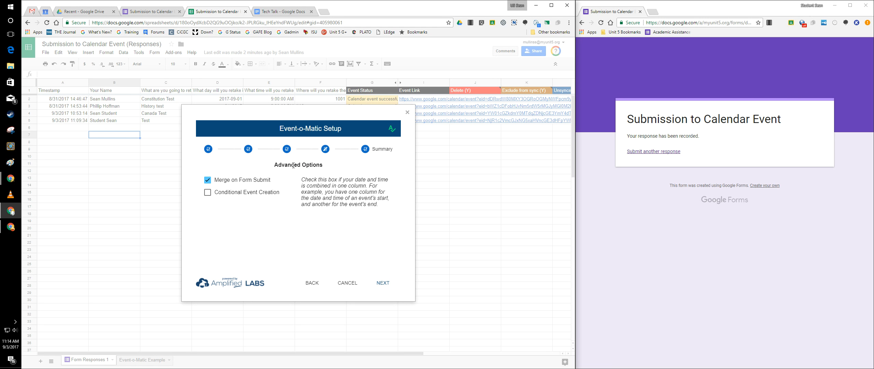
mouse_move(220, 181)
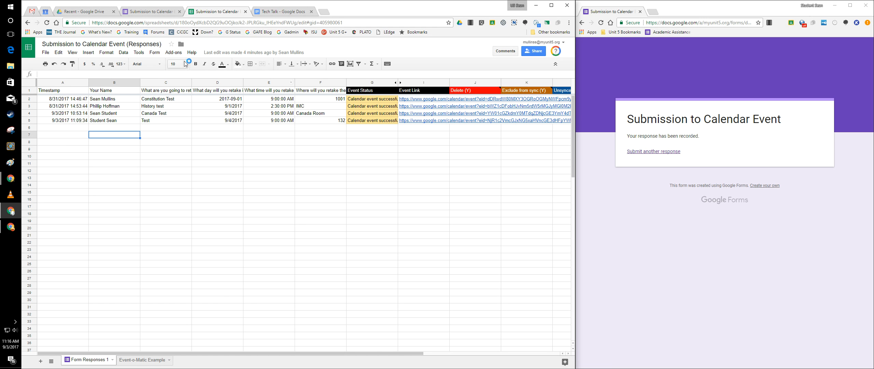
Look over the Event-o-Matic add-on's commands in the responses spreadsheet, including Preview & create new events.
click(173, 53)
mouse_move(206, 108)
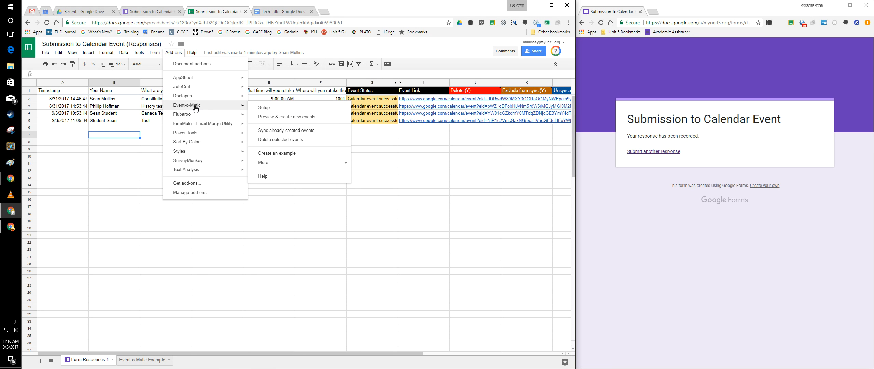
click(321, 117)
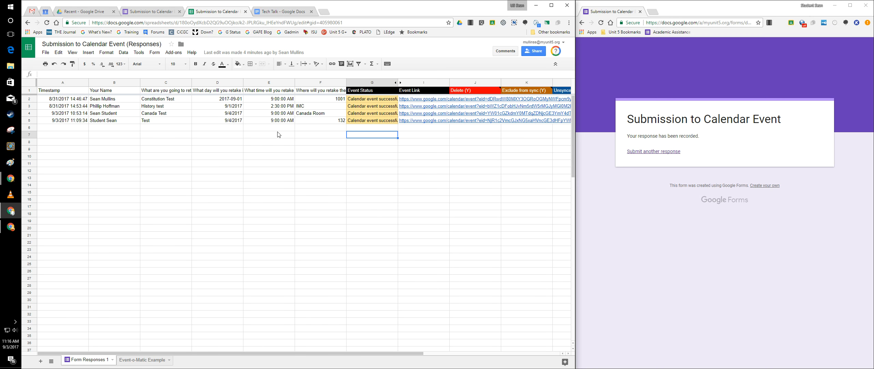